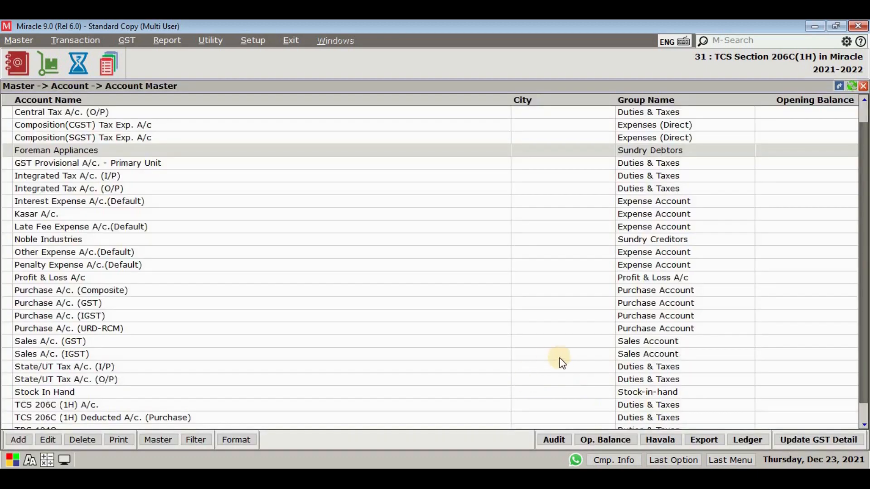
# Find the TCS 206C (1H) A/c. and TCS 206C (1H) Deducted A/c. (Purchase) entries in the account list.
pyautogui.moveTo(863, 321); pyautogui.dragTo(865, 386)
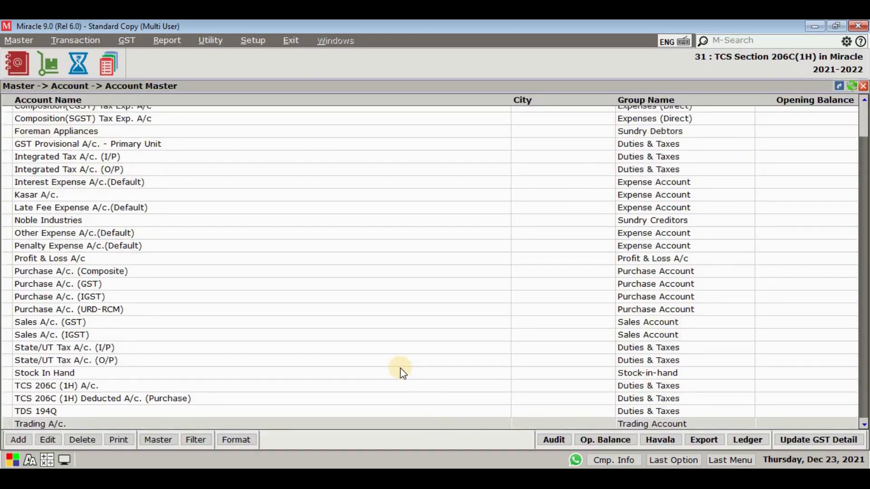
pyautogui.click(363, 386)
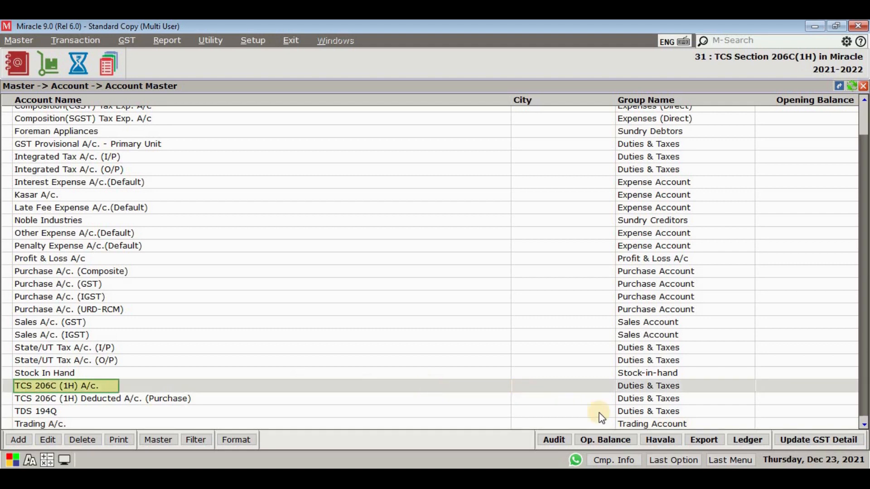
pyautogui.click(507, 399)
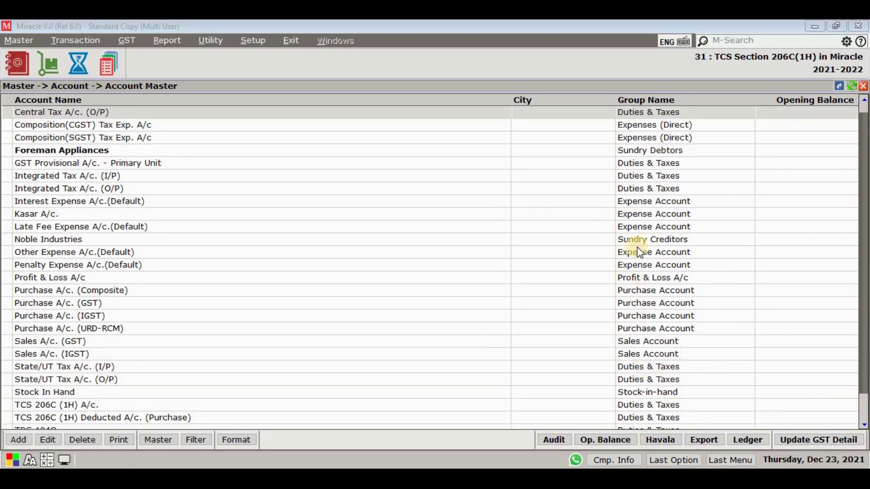
# Set TCS 206C (1H) to Yes for the Foreman Appliances account, save it and leave the account list.
pyautogui.doubleClick(482, 150)
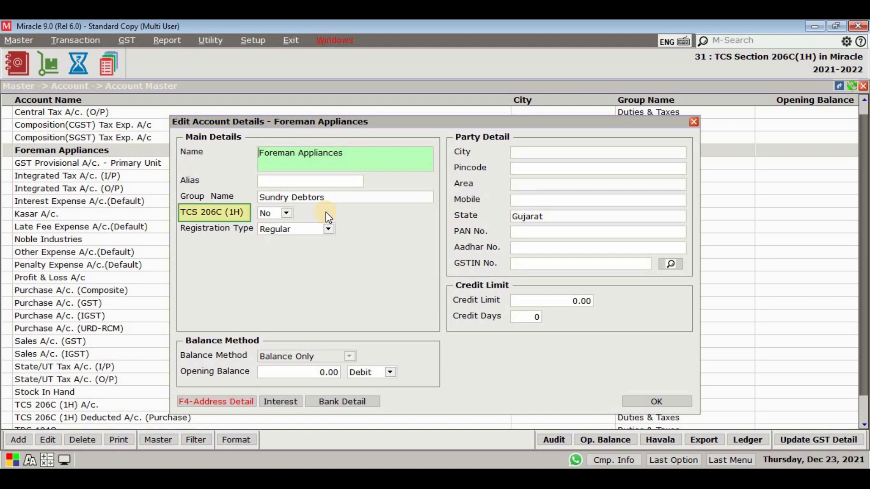
pyautogui.click(287, 213)
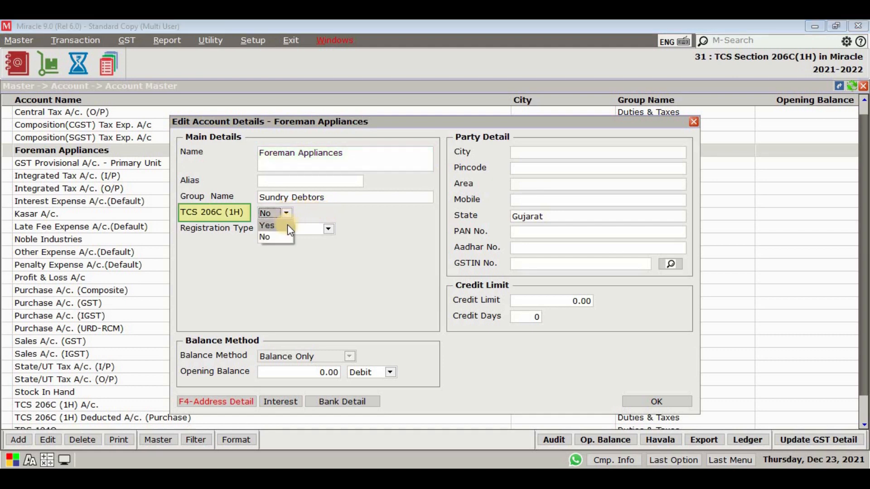
pyautogui.click(287, 224)
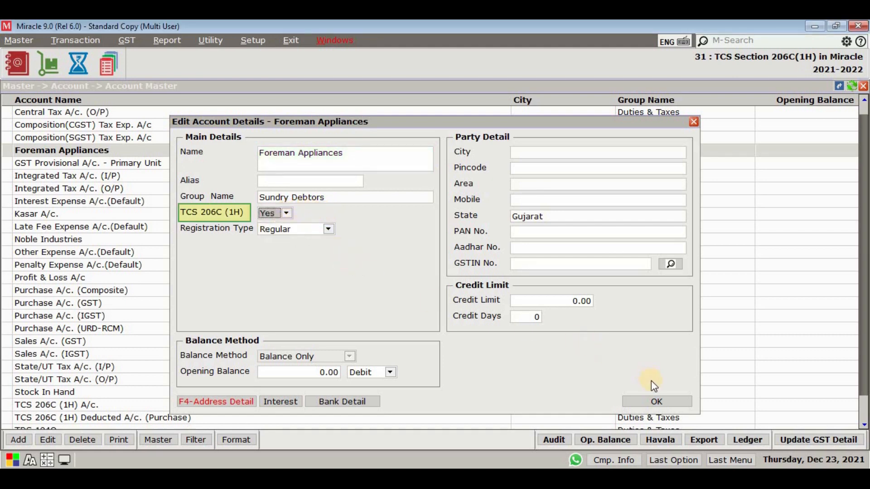
pyautogui.click(654, 401)
pyautogui.press('Escape')
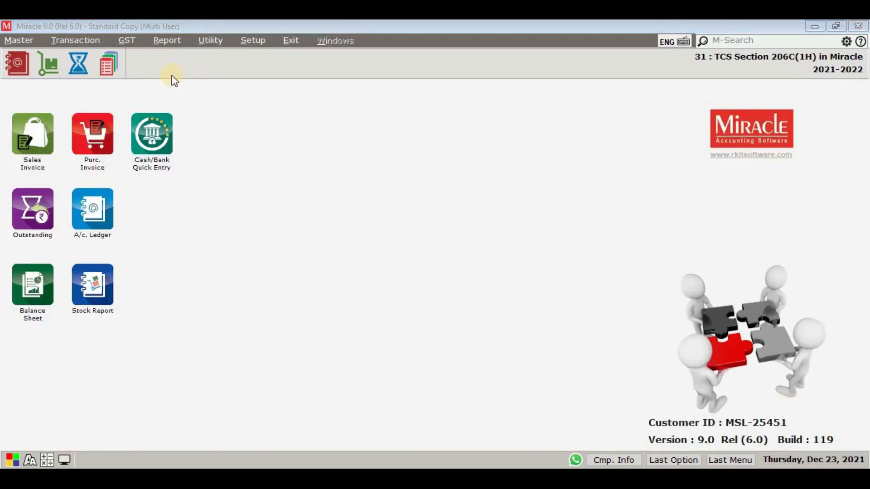
# Set the TCS 206C (1H) Required? option to Yes in the sales invoice voucher setup and save the setup.
pyautogui.click(69, 40)
pyautogui.moveTo(93, 146)
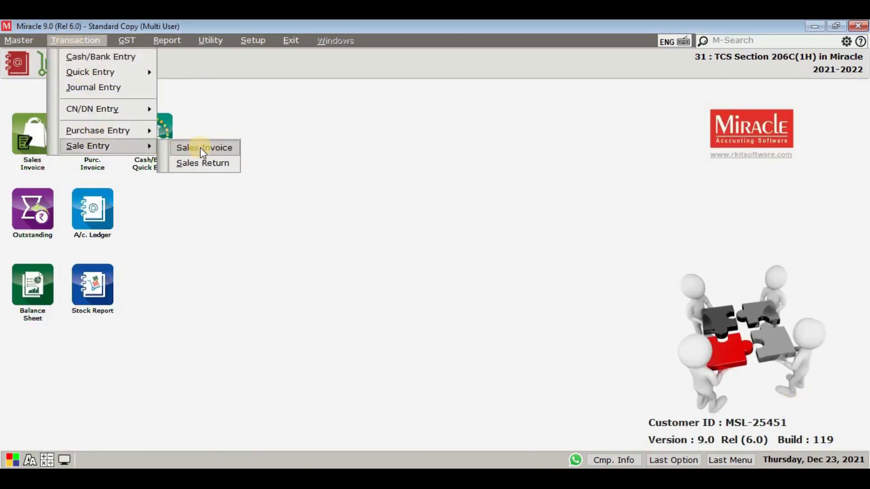
pyautogui.click(200, 148)
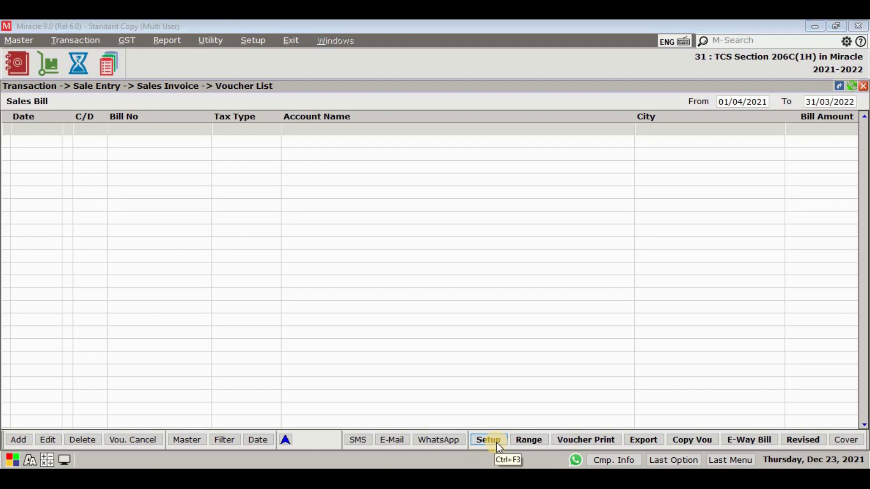
pyautogui.click(488, 439)
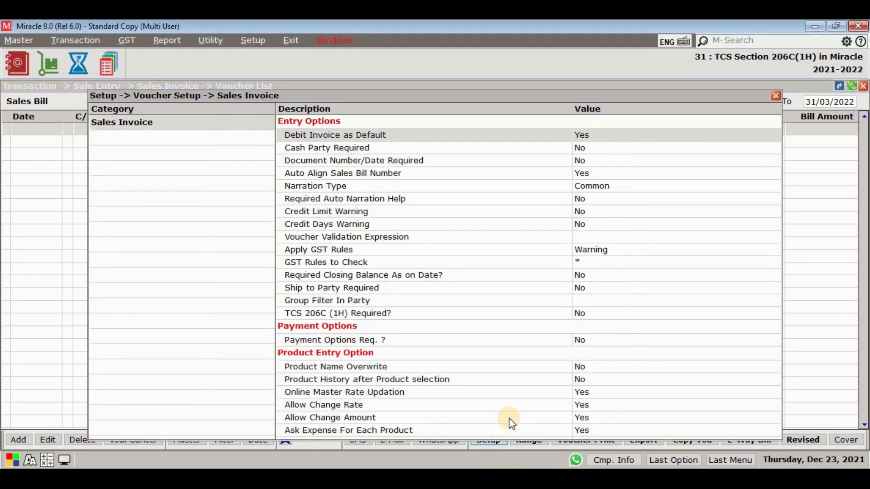
pyautogui.click(624, 318)
pyautogui.click(614, 319)
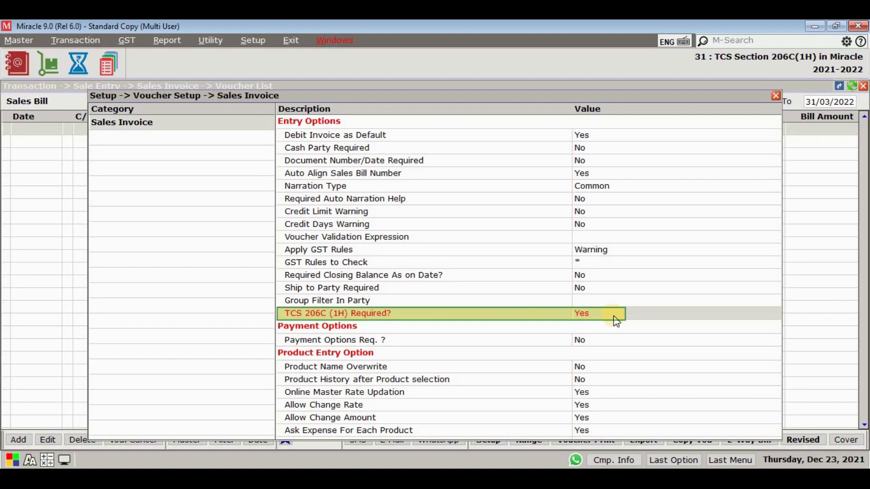
pyautogui.press('Escape')
pyautogui.click(408, 289)
pyautogui.press('Escape')
# Open the sales expense details and examine the TCS 206C (1H) expense row.
pyautogui.click(254, 41)
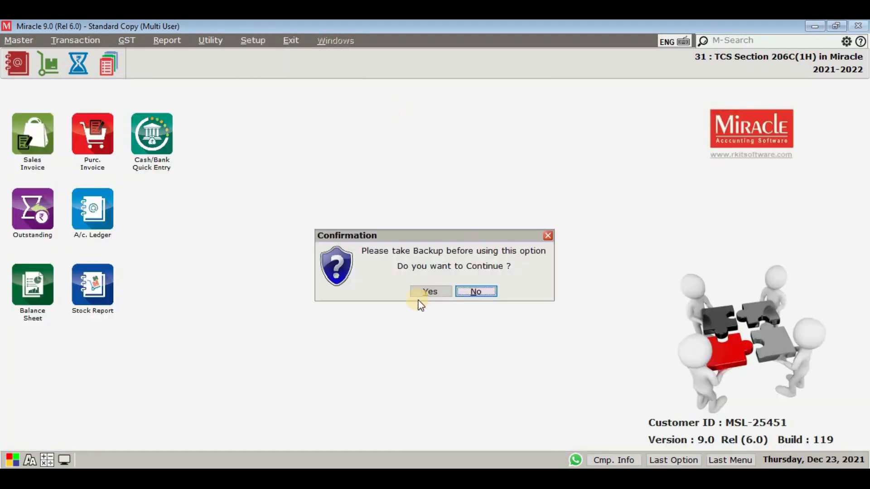
pyautogui.click(419, 296)
pyautogui.click(295, 245)
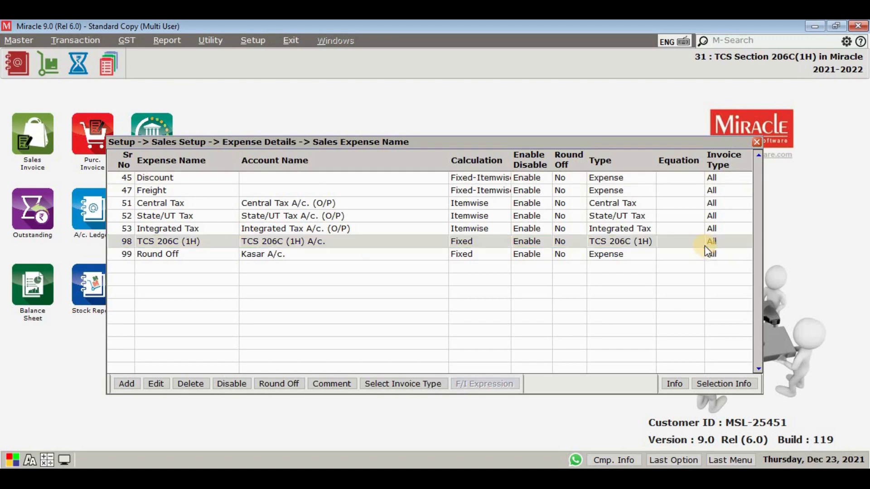
# Start a debit GST tax invoice for Foreman Appliances dated 23/12/2021 with the bill number prefix GT/.
pyautogui.click(76, 41)
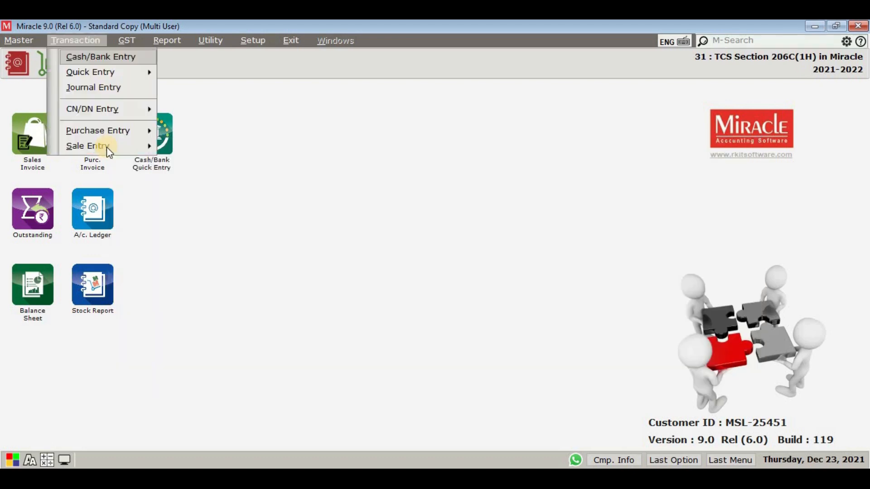
pyautogui.click(107, 146)
pyautogui.click(203, 146)
pyautogui.press('Insert')
pyautogui.press('Return')
pyautogui.press('Return')
pyautogui.press('Return')
pyautogui.press('Return')
pyautogui.press('Return')
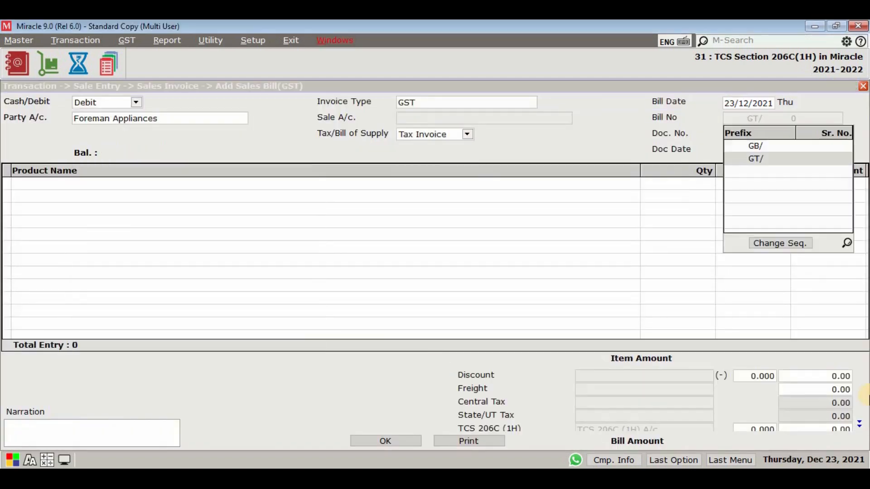
pyautogui.press('Return')
# Add Stainless Steel Industrial Agitator Shaft, Diesel with quantity 1 and rate 5500000, accept its taxes and save the sales bill.
pyautogui.write('S')
pyautogui.press('Down')
pyautogui.press('Down')
pyautogui.press('Down')
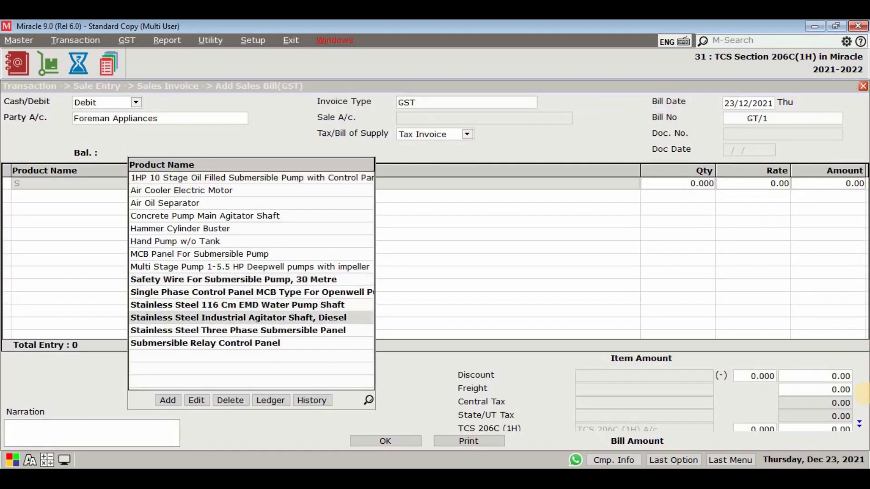
pyautogui.press('Return')
pyautogui.write('1')
pyautogui.press('Return')
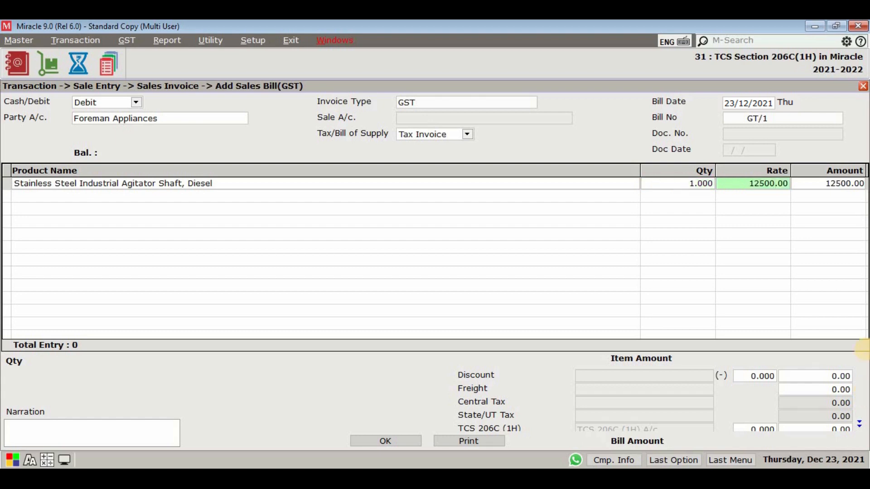
pyautogui.write('5500000')
pyautogui.press('Return')
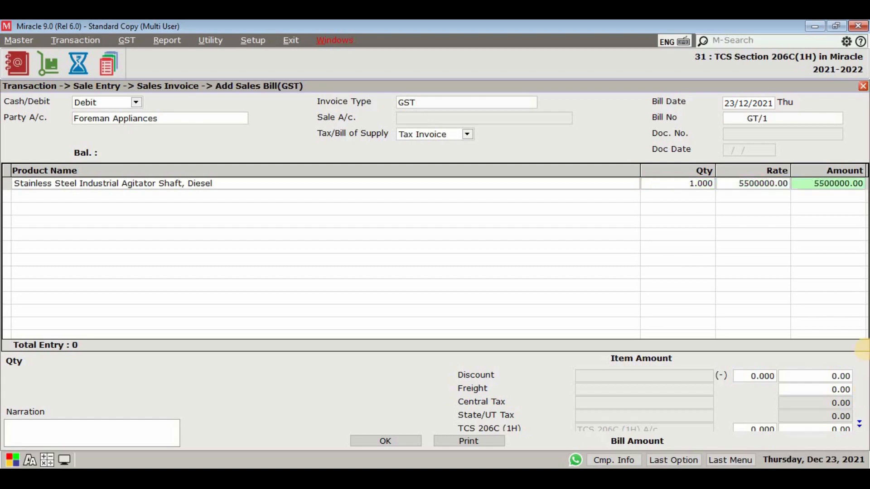
pyautogui.press('Return')
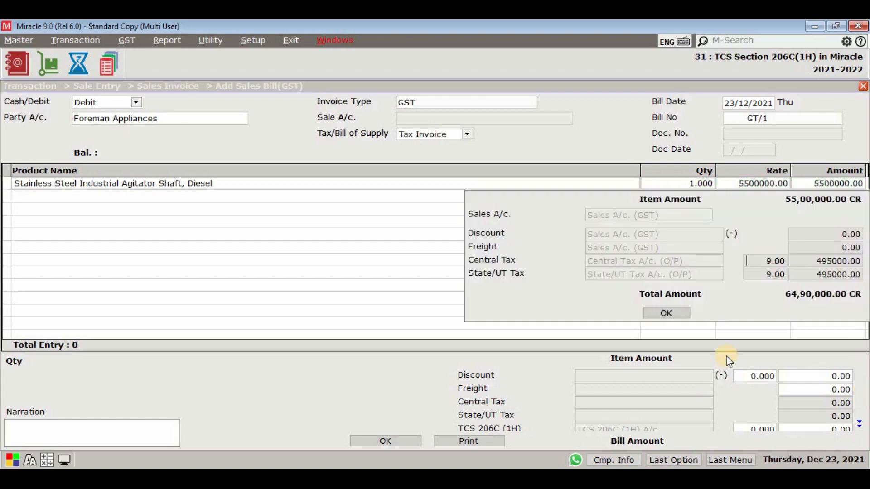
pyautogui.press('Return')
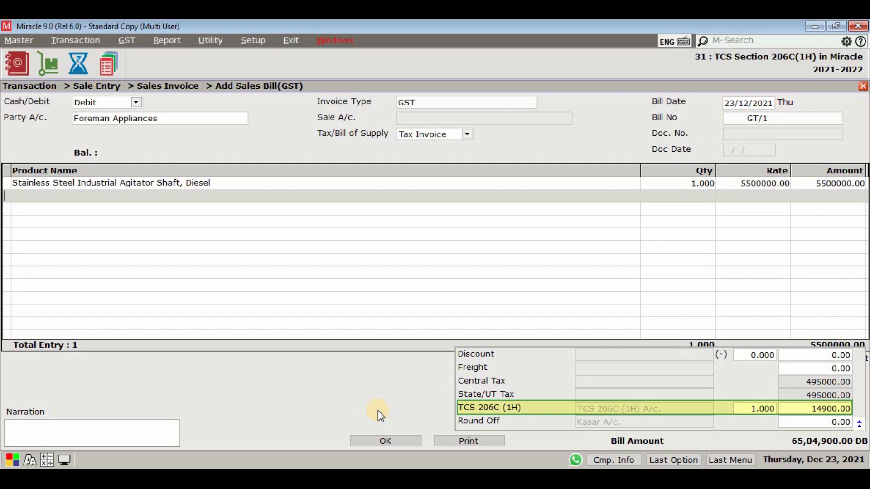
pyautogui.click(393, 439)
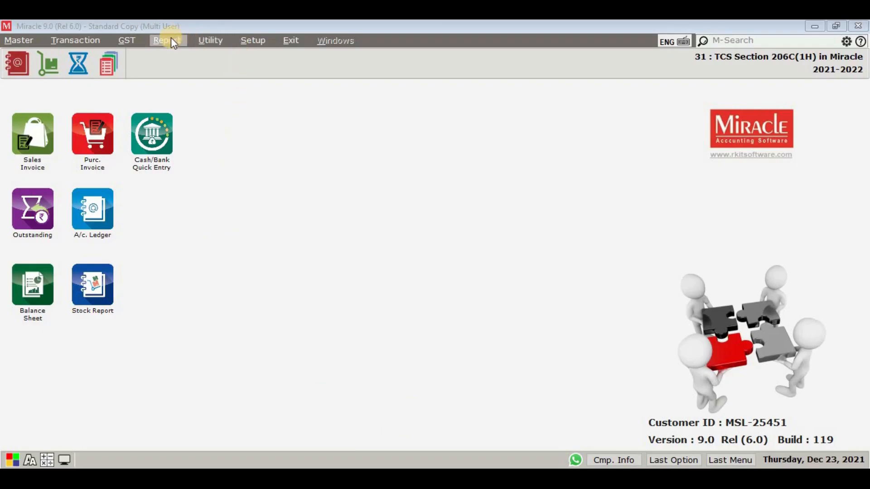
# View the TCS 206C (1H) report through to its TCS Party Credit column, then close it.
pyautogui.click(168, 40)
pyautogui.moveTo(188, 95)
pyautogui.moveTo(318, 96)
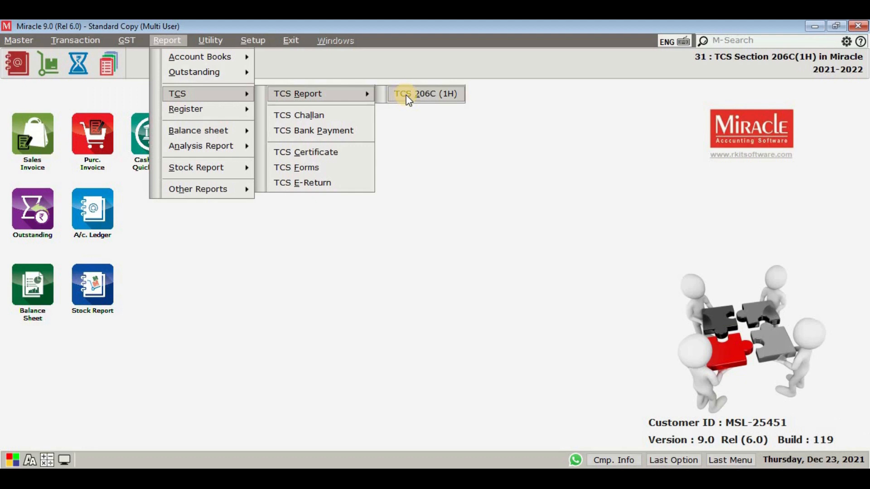
pyautogui.click(408, 95)
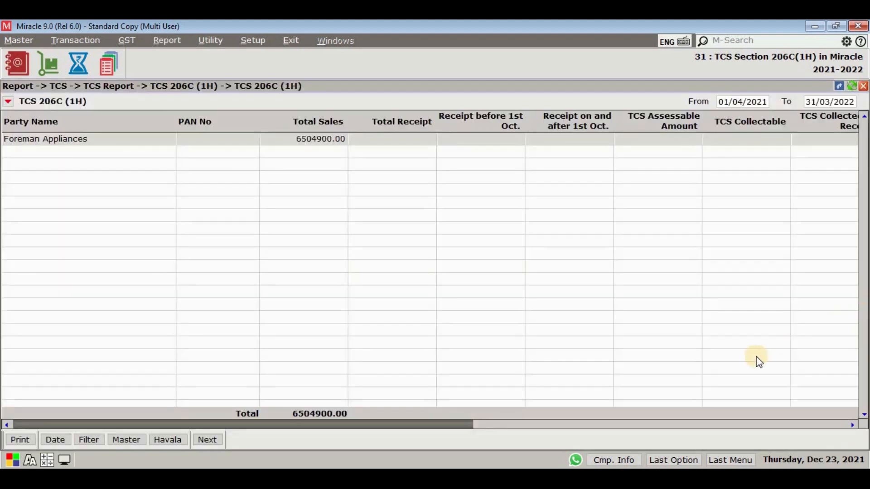
pyautogui.moveTo(462, 425); pyautogui.dragTo(852, 421)
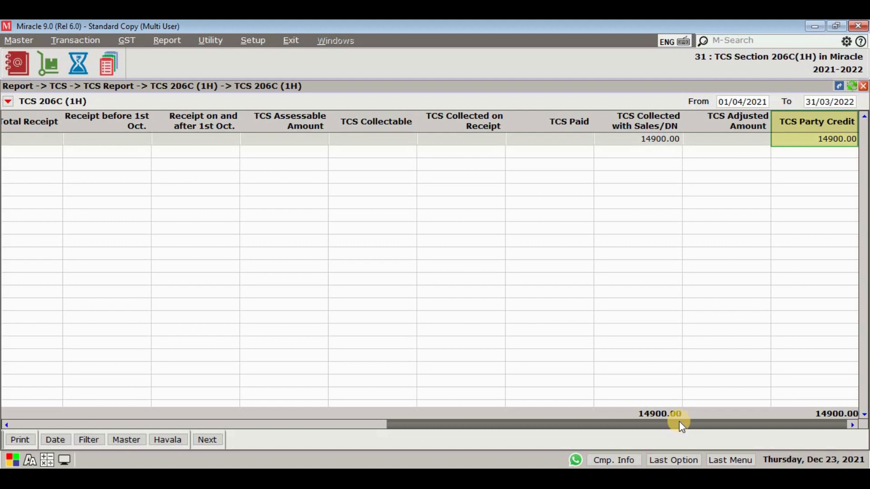
pyautogui.press('Escape')
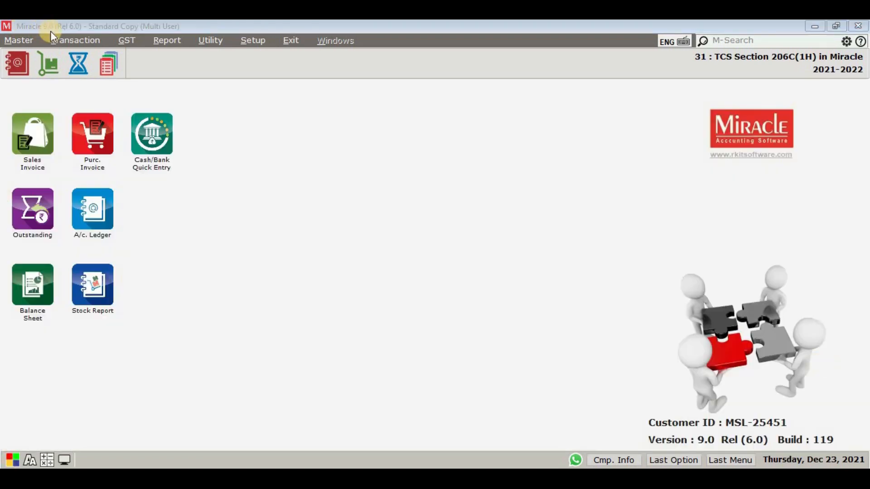
# Enter a bank receipt into HDFC dated 23/12/2021 from Foreman Appliances with a bank amount of 6504900.
pyautogui.click(68, 41)
pyautogui.click(75, 56)
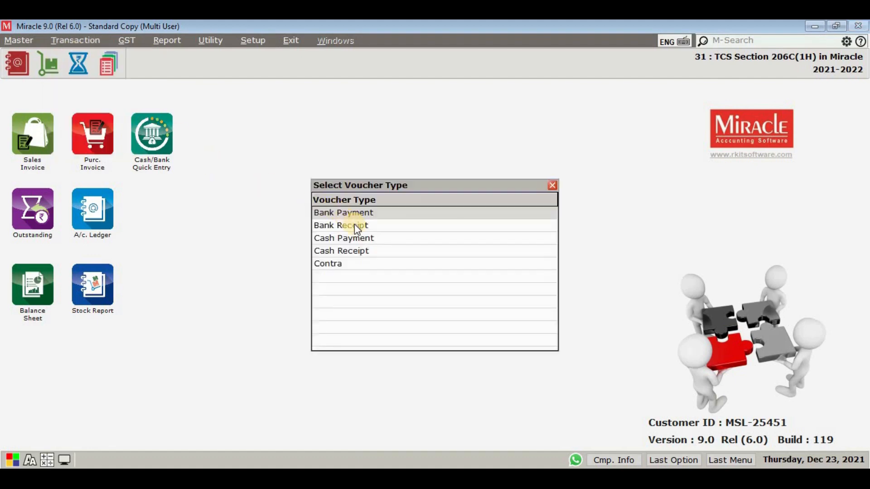
pyautogui.doubleClick(356, 225)
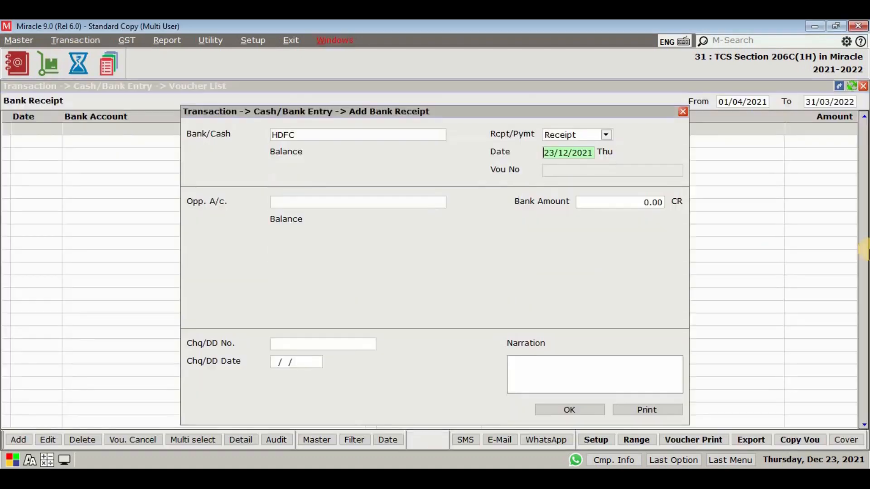
pyautogui.write('N')
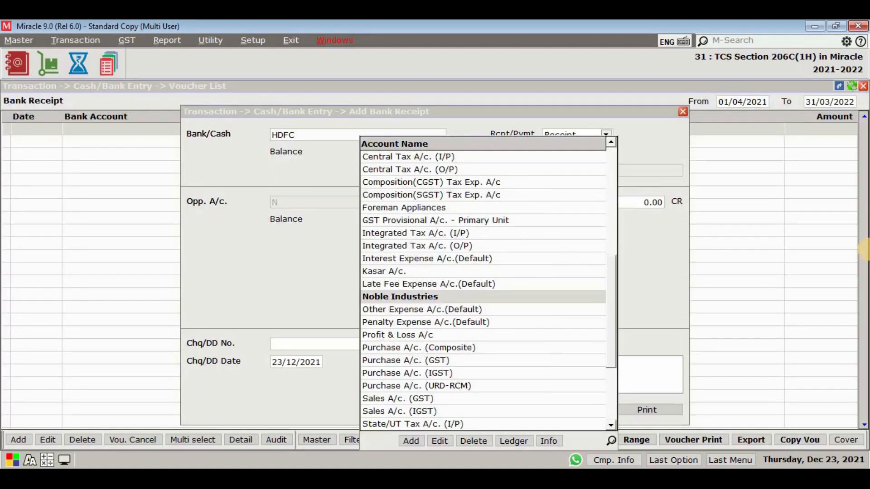
pyautogui.press('BackSpace')
pyautogui.write('F')
pyautogui.press('Return')
pyautogui.write('65')
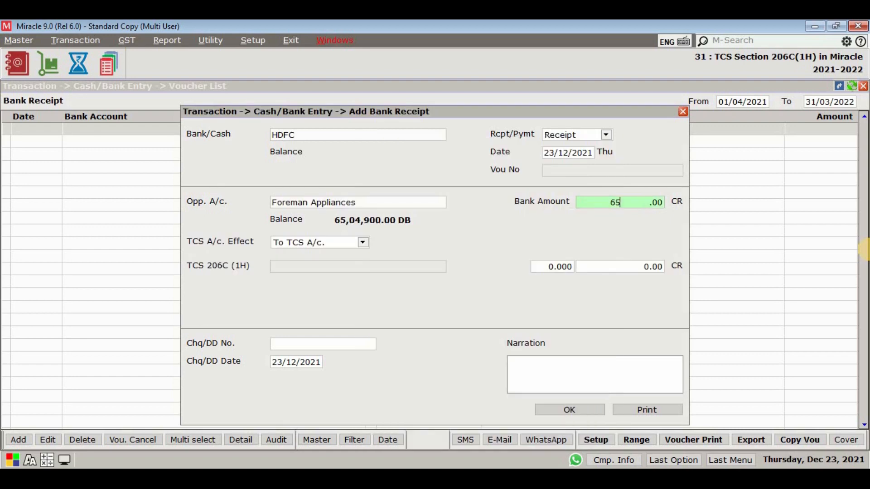
pyautogui.write('04900')
pyautogui.press('Return')
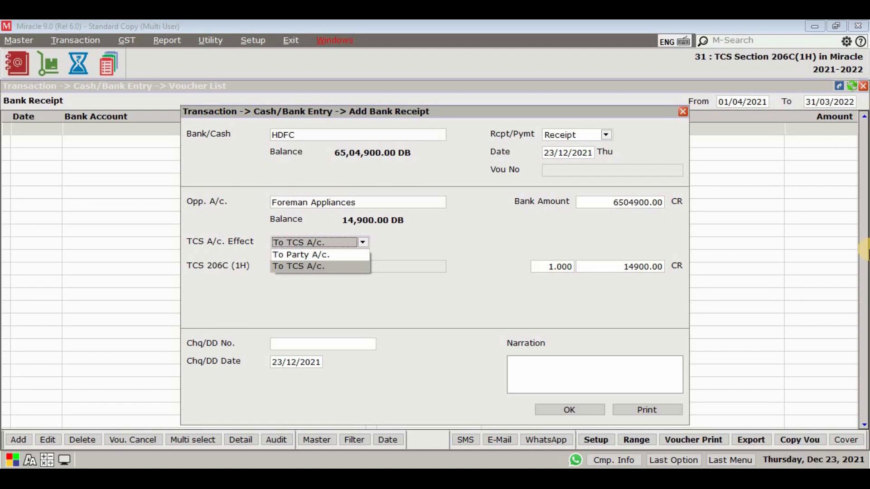
# Set the receipt's TCS A/c. Effect to To Party A/c., accept the TCS 206C (1H) values and save the receipt.
pyautogui.press('Up')
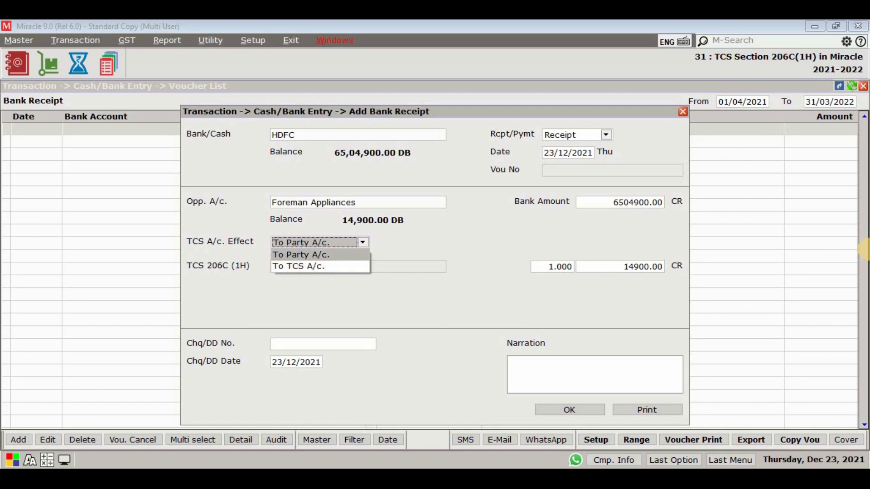
pyautogui.press('Return')
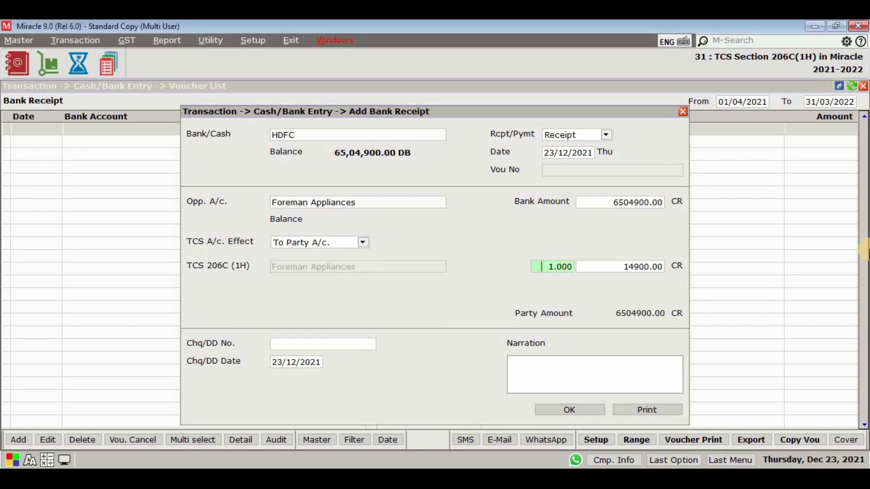
pyautogui.press('Return')
pyautogui.press('Return')
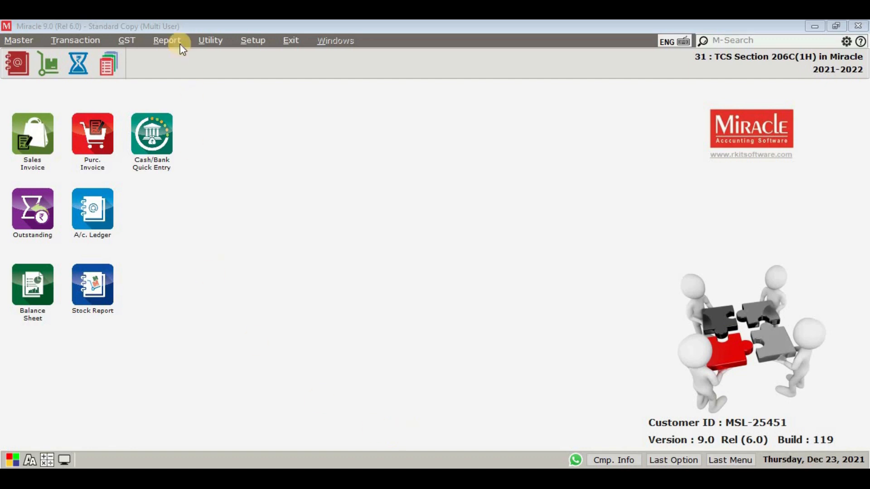
# Open the Foreman Appliances detail in the TCS 206C (1H) report and examine the receipt and sale rows' TCS columns.
pyautogui.click(168, 41)
pyautogui.moveTo(124, 94)
pyautogui.click(438, 95)
pyautogui.click(15, 140)
pyautogui.doubleClick(15, 141)
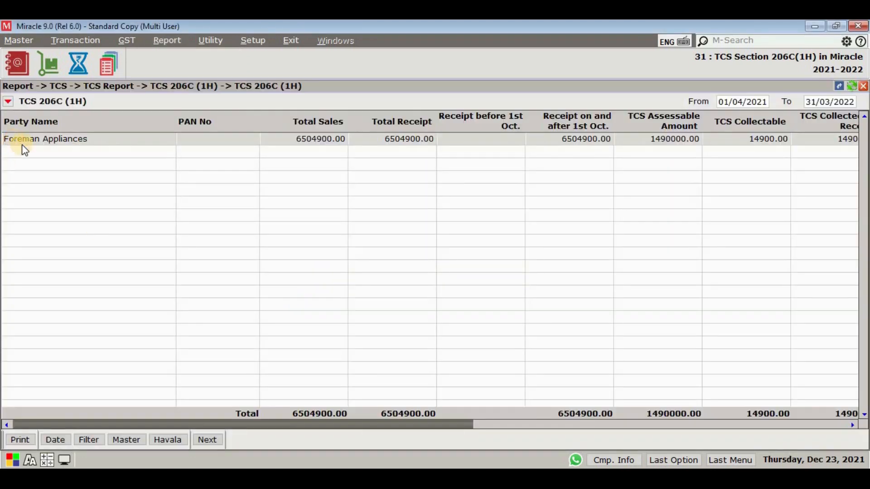
pyautogui.click(476, 425)
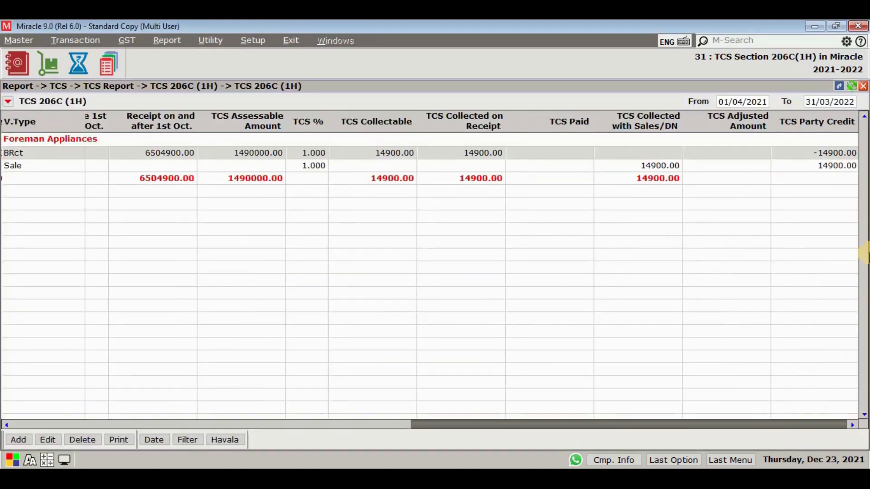
pyautogui.click(838, 164)
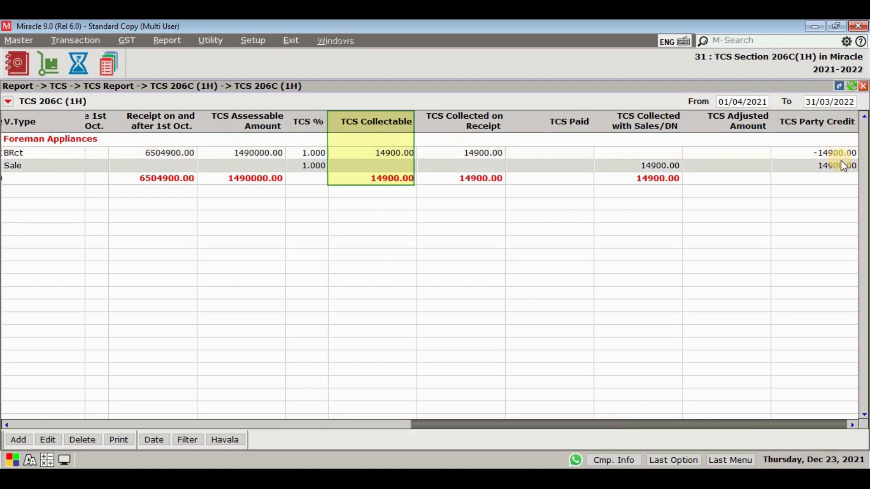
# Examine the TCS Party Credit column for Foreman Appliances' receipt and sale rows, then close the report.
pyautogui.click(837, 154)
pyautogui.click(843, 179)
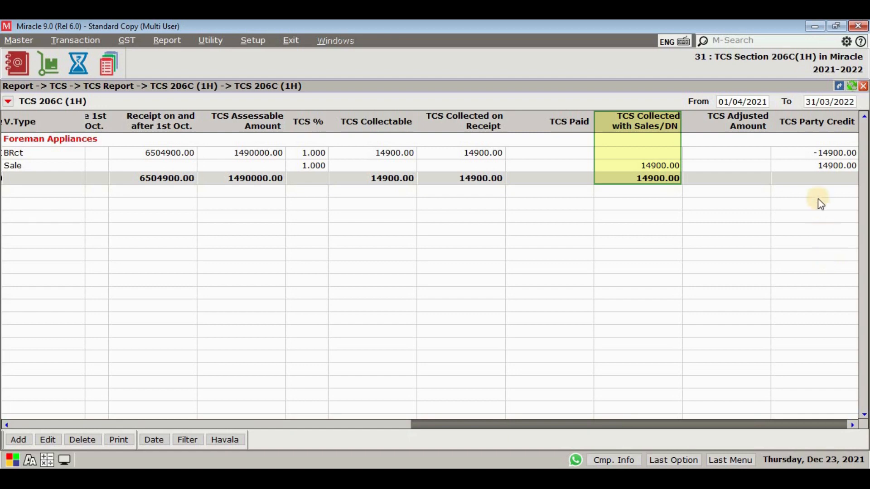
pyautogui.click(802, 143)
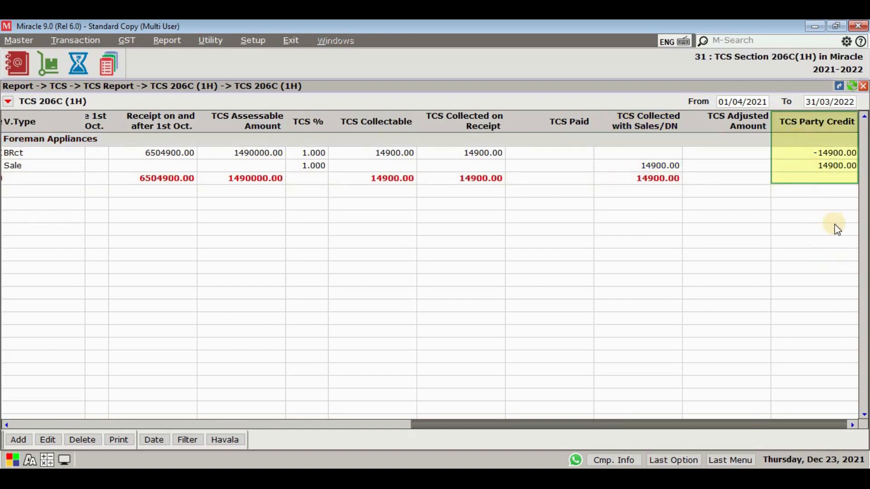
pyautogui.press('Escape')
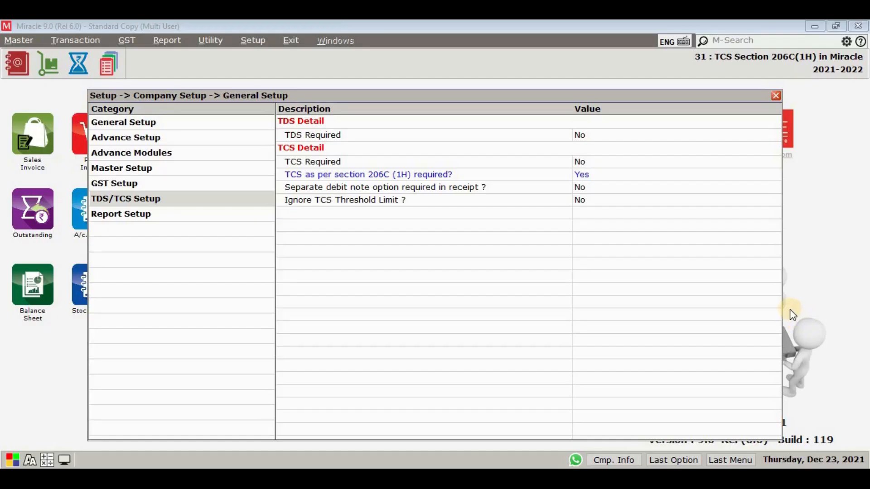
# Set "Separate debit note option required in receipt ?" to Yes in the TDS/TCS Setup and close the setup.
pyautogui.click(581, 187)
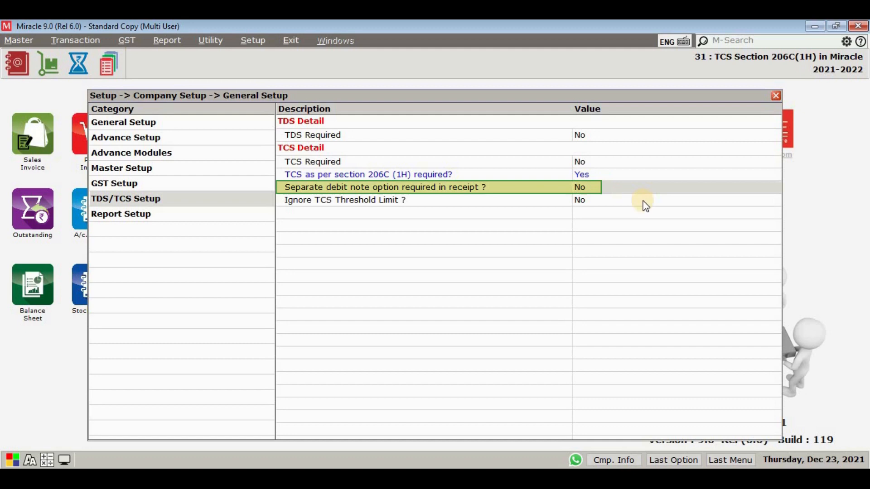
pyautogui.press('y')
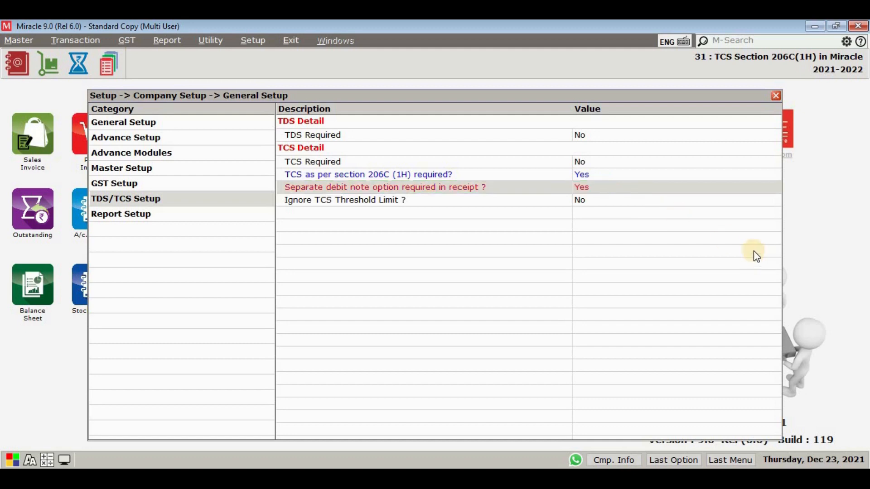
pyautogui.press('Escape')
# Add a bank receipt into HDFC dated 23/12/2021 from Noble Industries with a bank amount of 5500000.
pyautogui.click(93, 43)
pyautogui.doubleClick(367, 227)
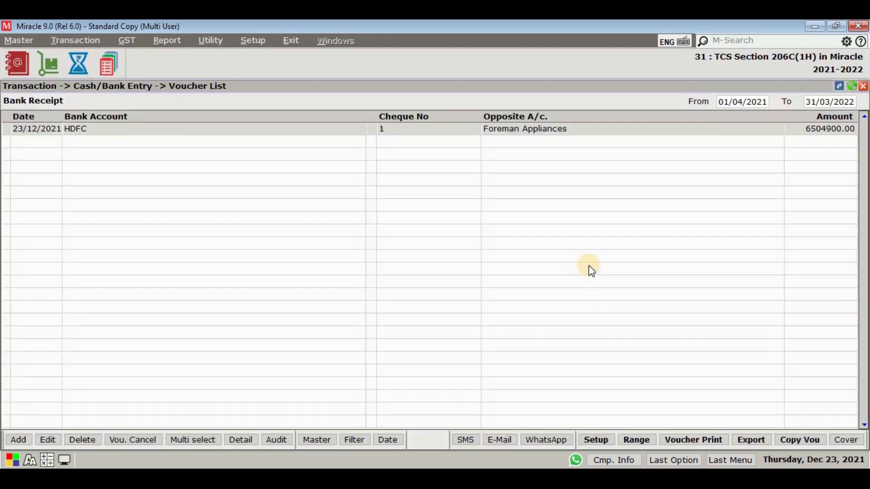
pyautogui.press('Insert')
pyautogui.press('Return')
pyautogui.write('n')
pyautogui.press('Return')
pyautogui.write('5500')
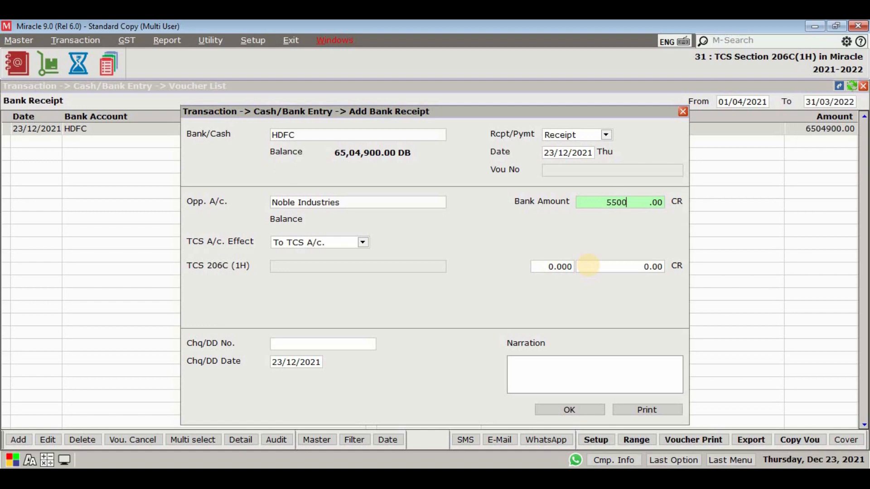
pyautogui.write('000')
pyautogui.press('Return')
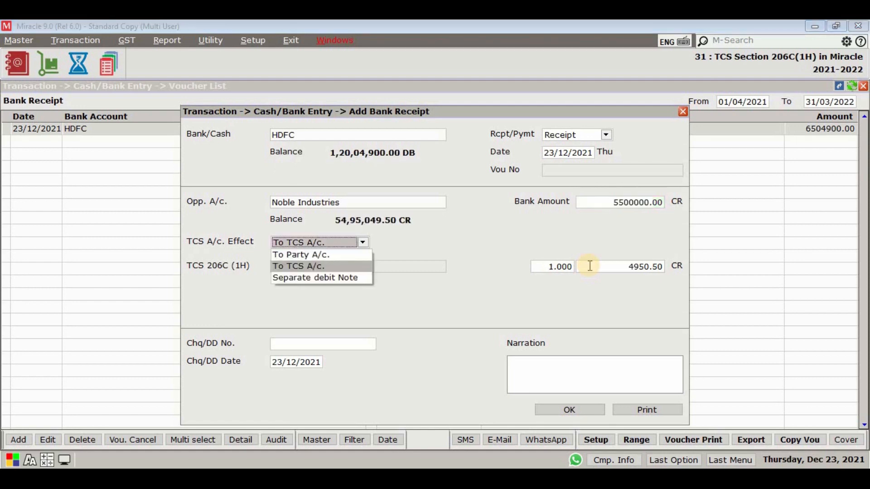
# Set the Noble Industries receipt's TCS A/c. Effect to Separate debit Note and save the receipt.
pyautogui.press('Down')
pyautogui.press('Return')
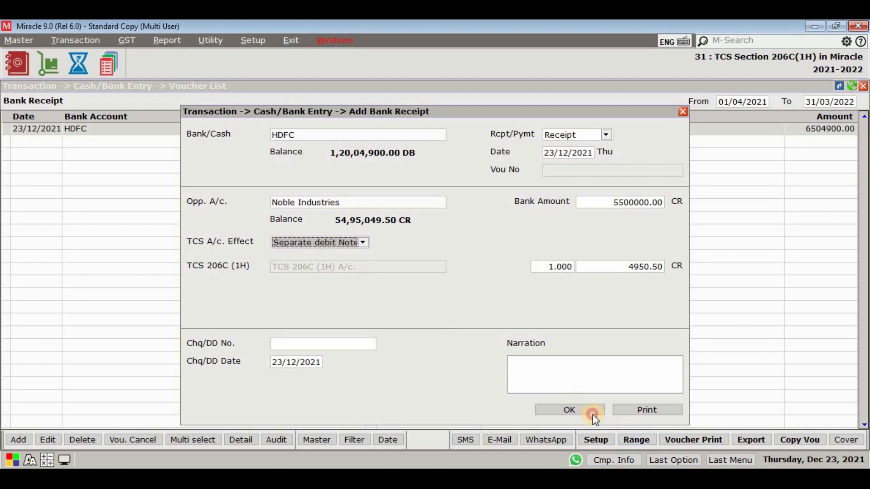
pyautogui.click(592, 412)
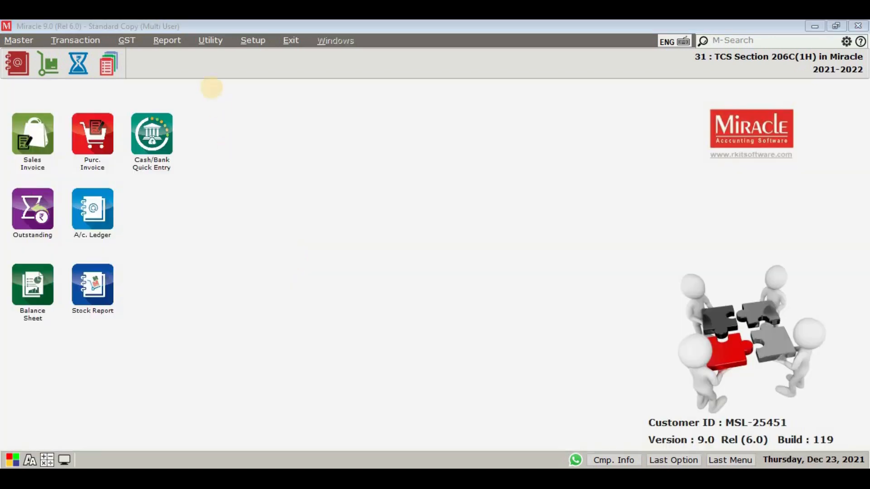
# Open the Noble Industries detail in the TCS 206C (1H) report and generate the havala for its bank receipt, dated 23/12/2021.
pyautogui.click(170, 36)
pyautogui.click(190, 94)
pyautogui.click(290, 97)
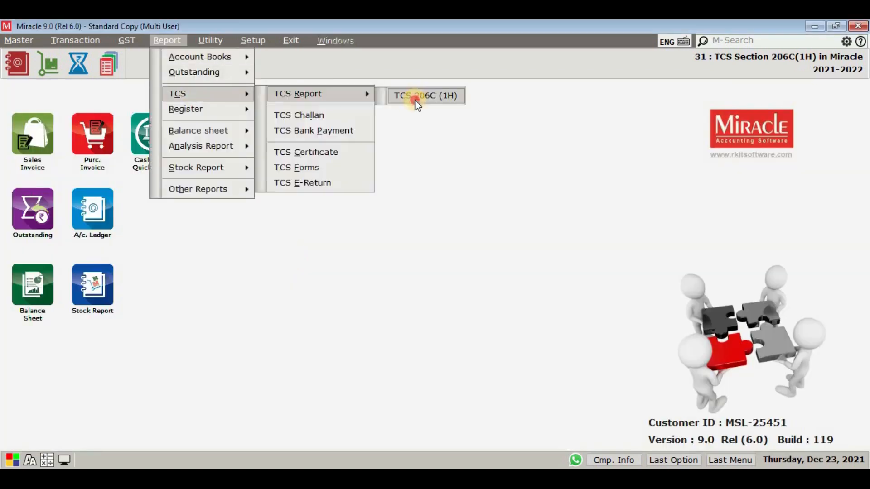
pyautogui.click(414, 96)
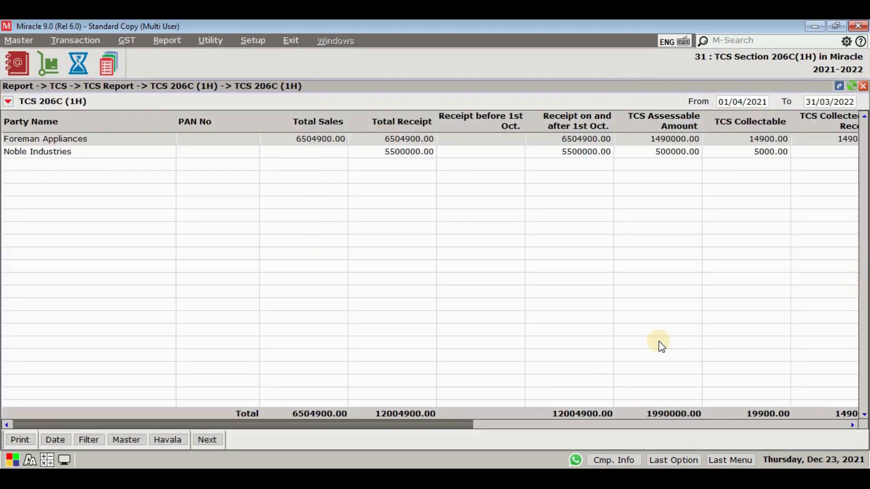
pyautogui.doubleClick(81, 152)
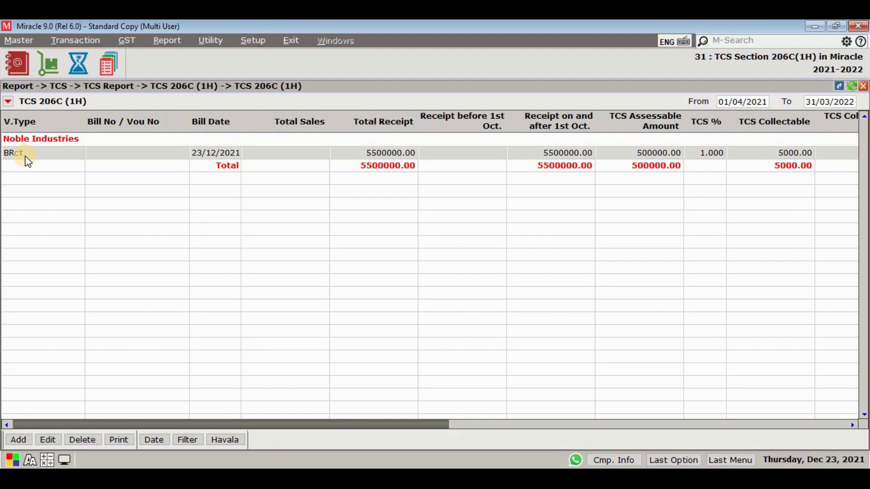
pyautogui.click(232, 441)
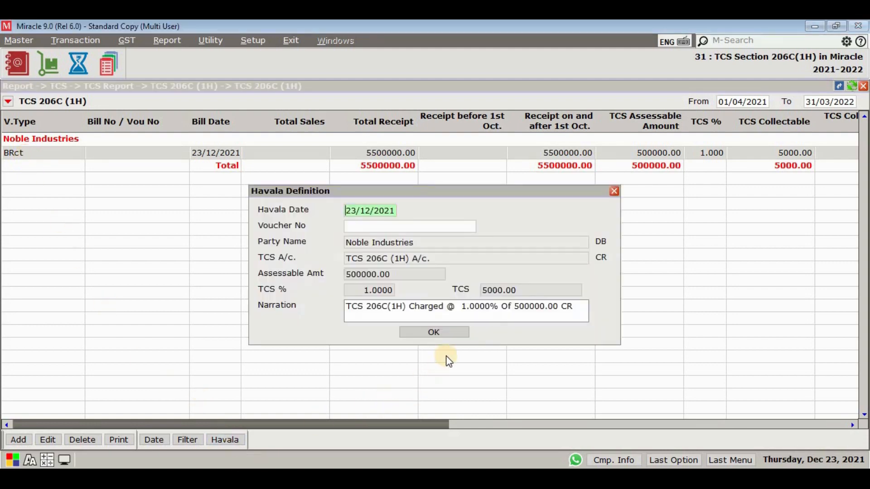
pyautogui.click(453, 334)
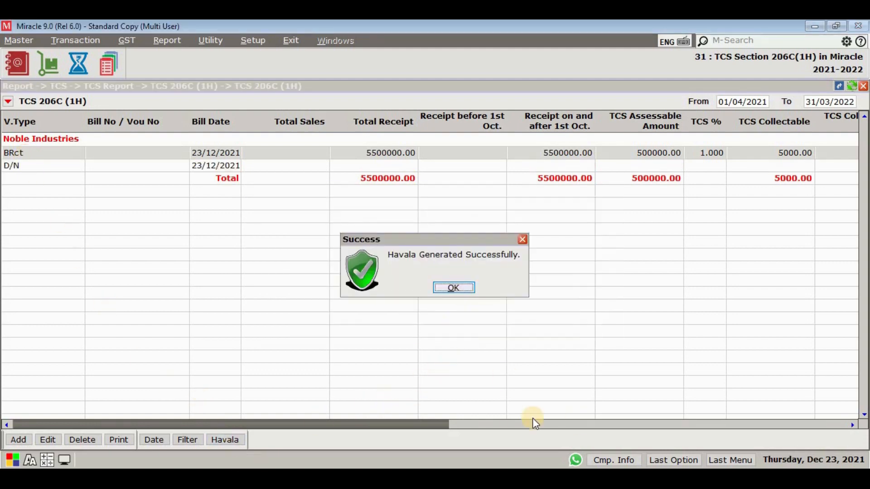
pyautogui.press('Return')
# Examine the TCS Party Credit column for the Noble Industries receipt and debit note rows.
pyautogui.click(697, 426)
pyautogui.click(696, 426)
pyautogui.click(837, 181)
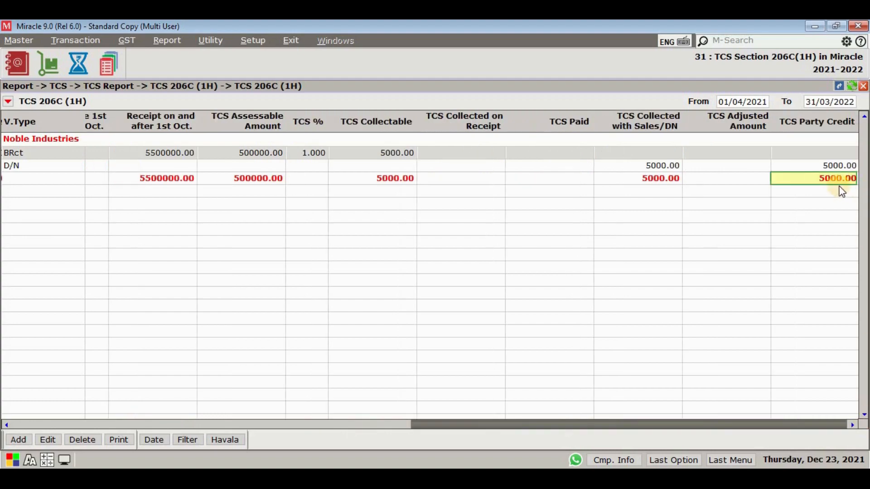
pyautogui.click(838, 182)
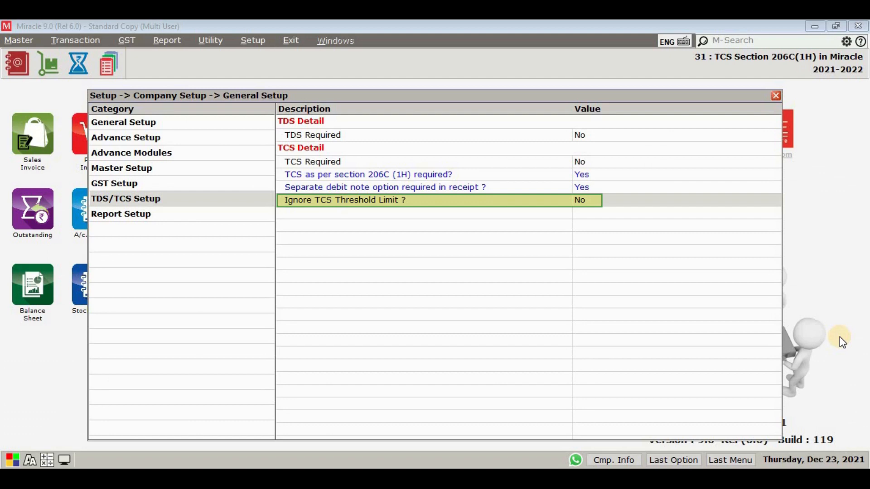
# Set "Ignore TCS Threshold Limit ?" to Yes in the TDS/TCS Setup, agree to the disclaimer and close the setup.
pyautogui.click(586, 201)
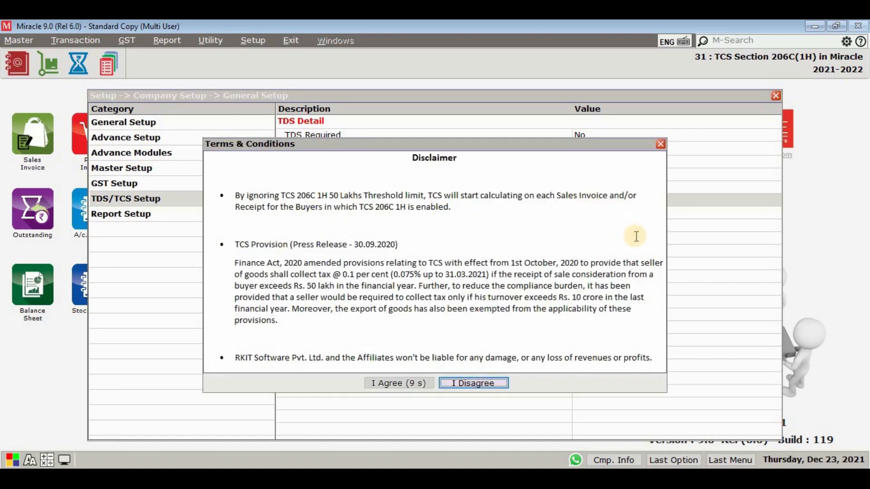
pyautogui.click(420, 381)
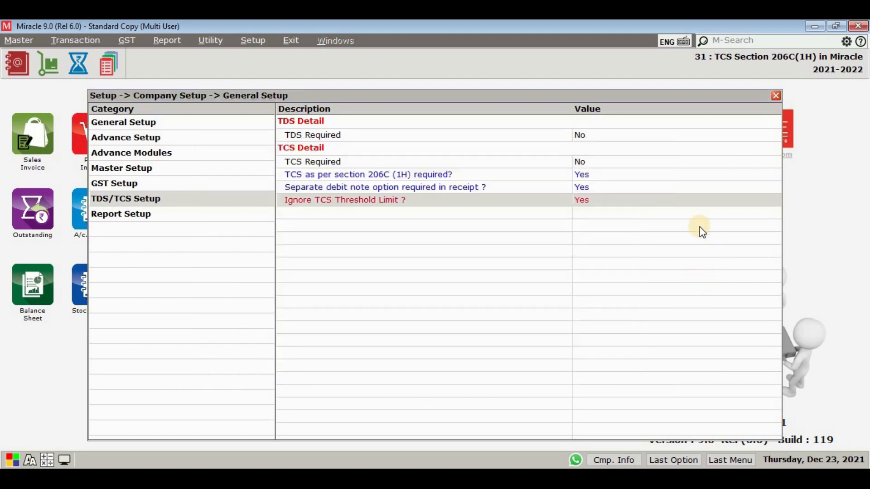
pyautogui.press('Escape')
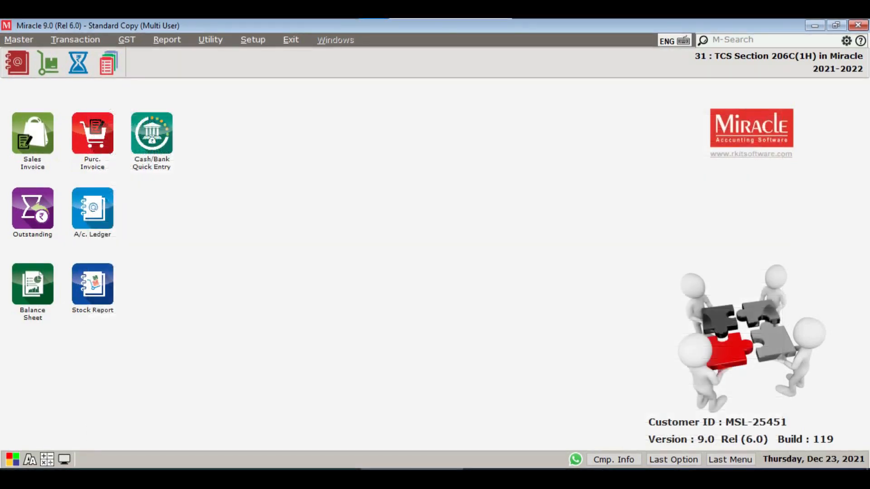